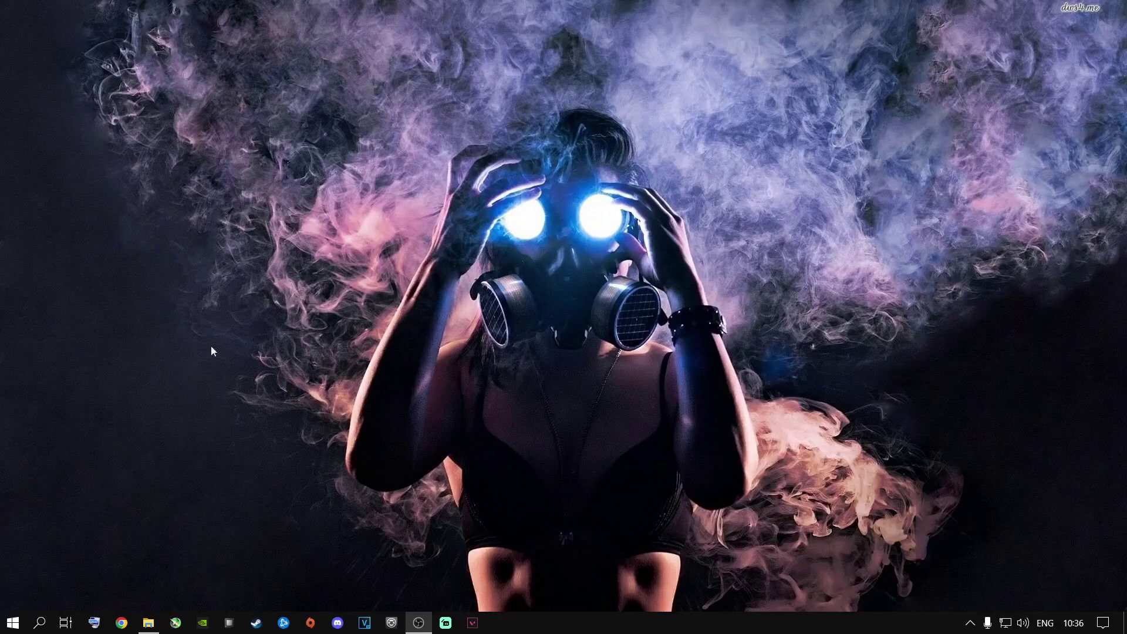
Step: Launch Settings from search and run a Windows Update check, which reports the PC up to date
{"action": "key", "text": "super+s"}
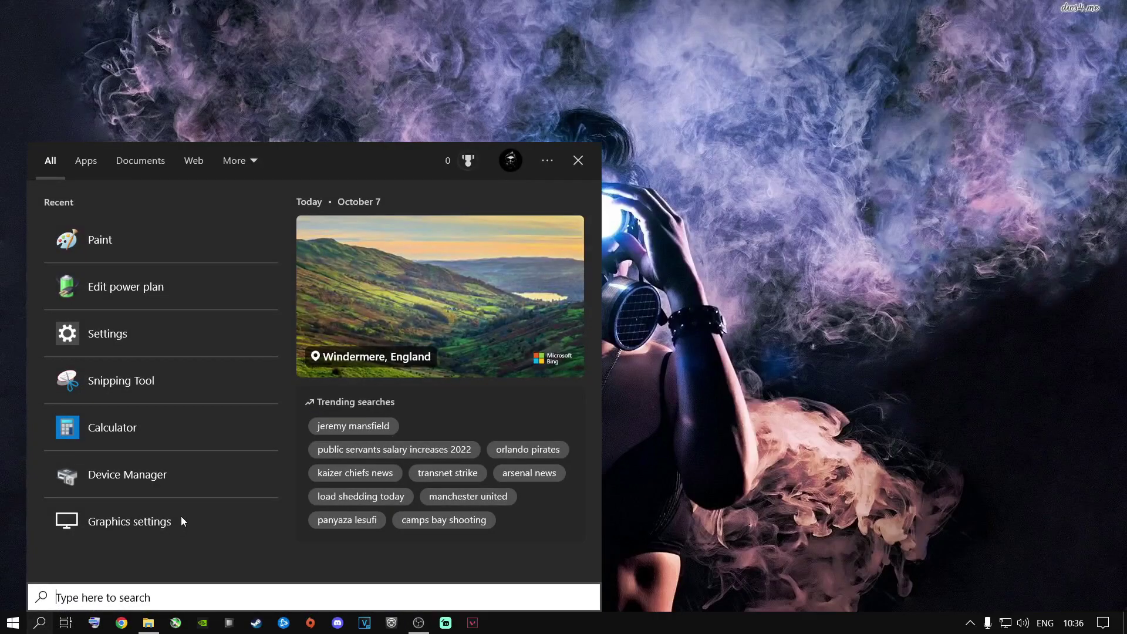
{"action": "type", "text": "settings"}
{"action": "key", "text": "Return"}
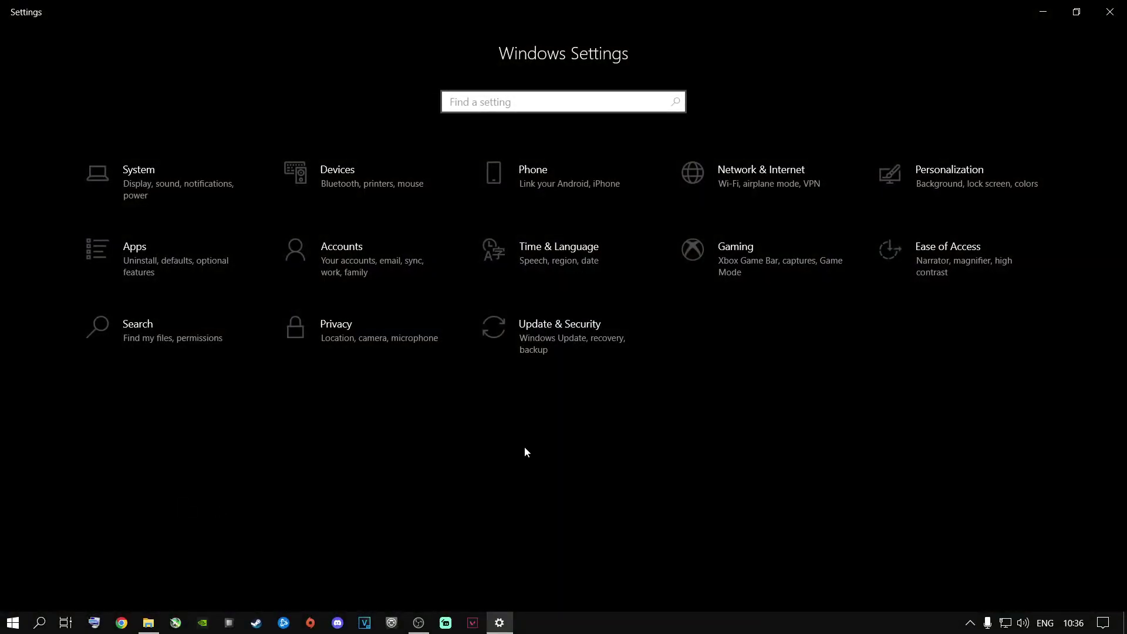
{"action": "left_click", "coordinate": [545, 331]}
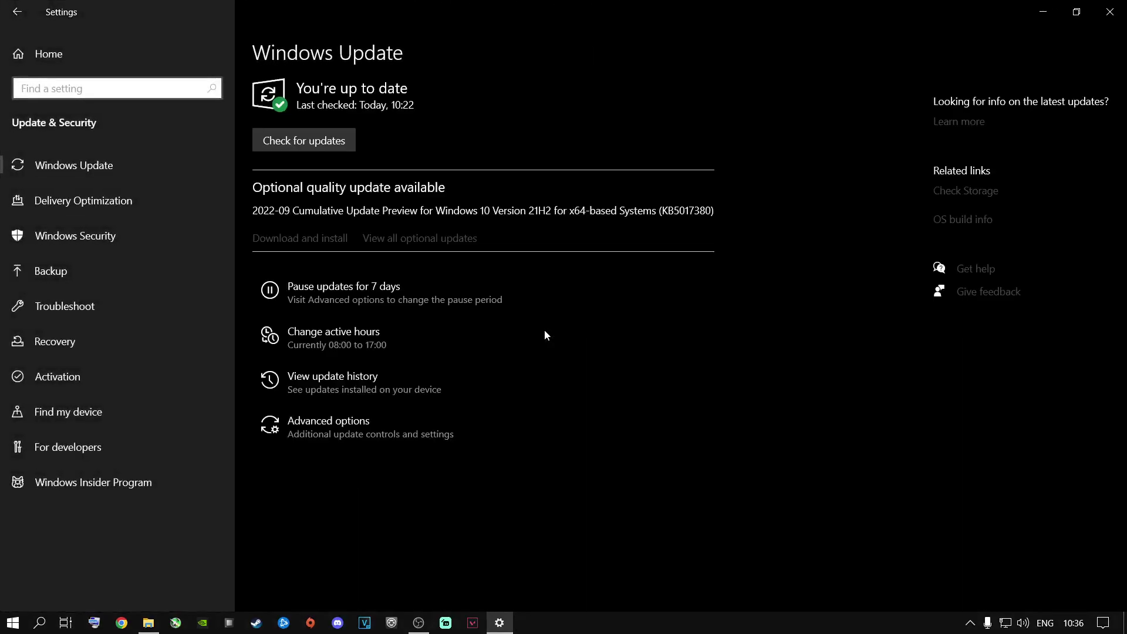
{"action": "left_click", "coordinate": [333, 147]}
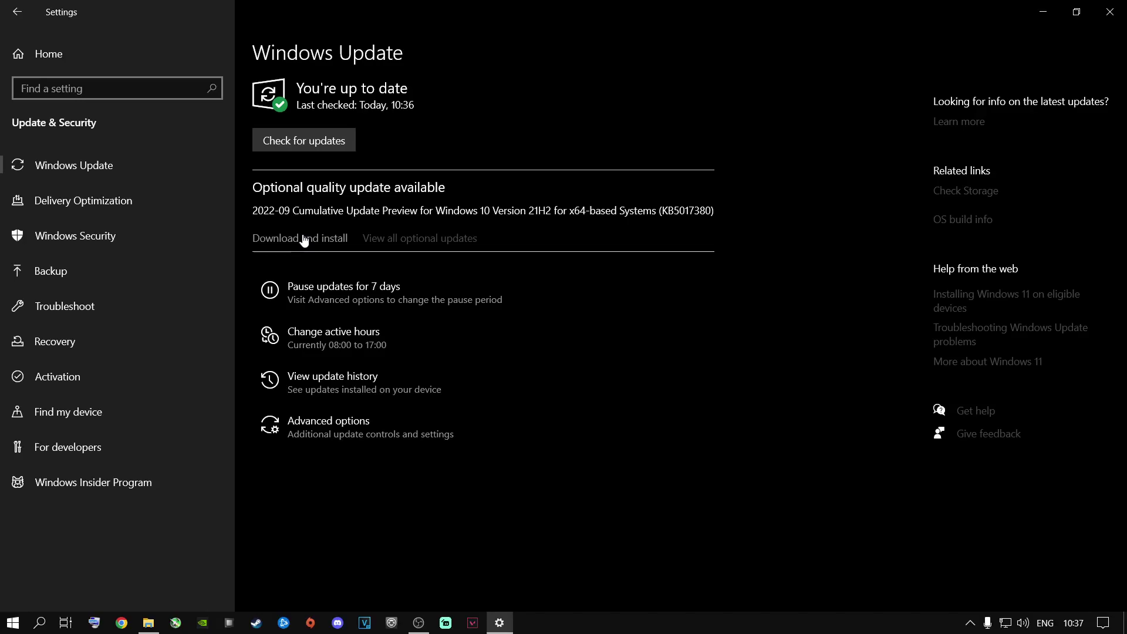
Step: Under Privacy > Background apps, toggle 'Let apps run in the background' on and then back Off
{"action": "left_click", "coordinate": [56, 58]}
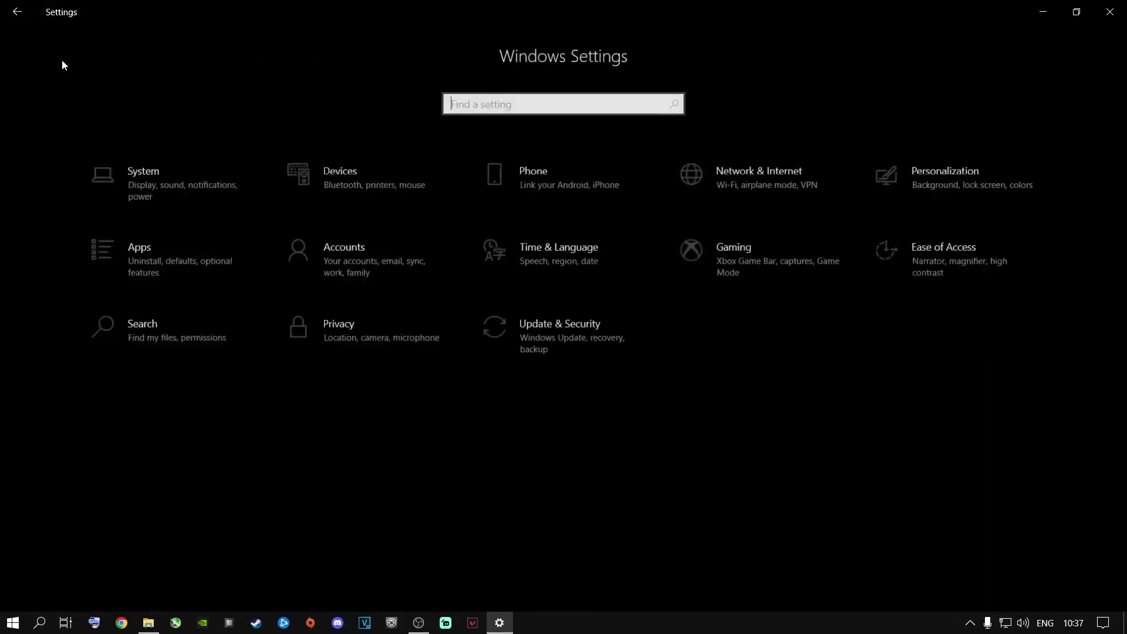
{"action": "left_click", "coordinate": [334, 333]}
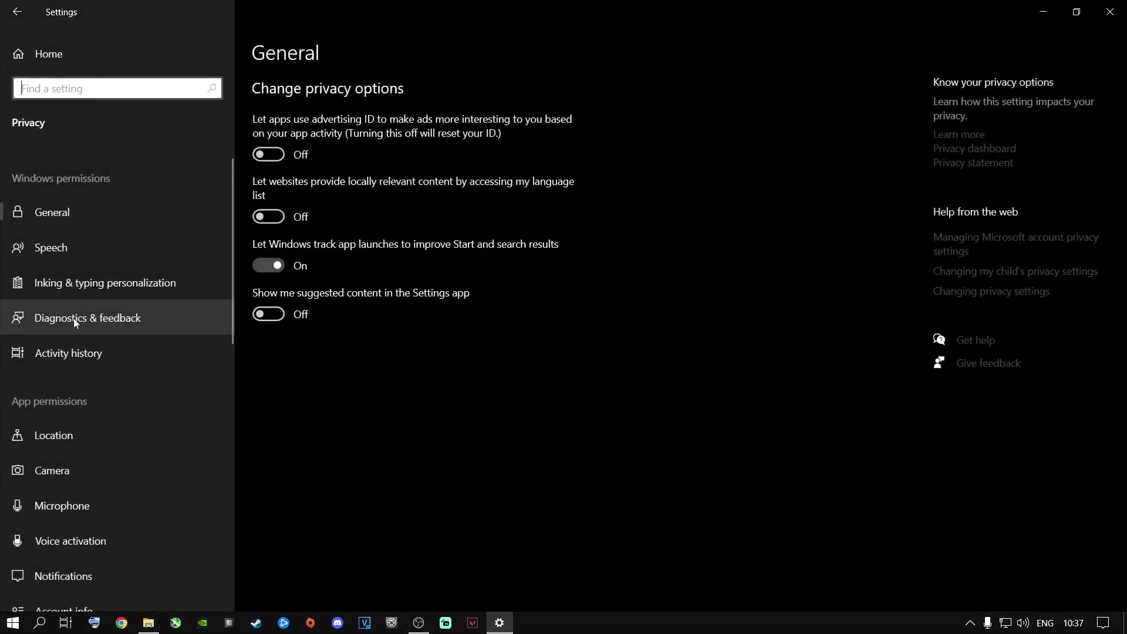
{"action": "scroll", "coordinate": [94, 354], "scroll_direction": "down", "scroll_amount": 3}
{"action": "scroll", "coordinate": [94, 359], "scroll_direction": "down", "scroll_amount": 2}
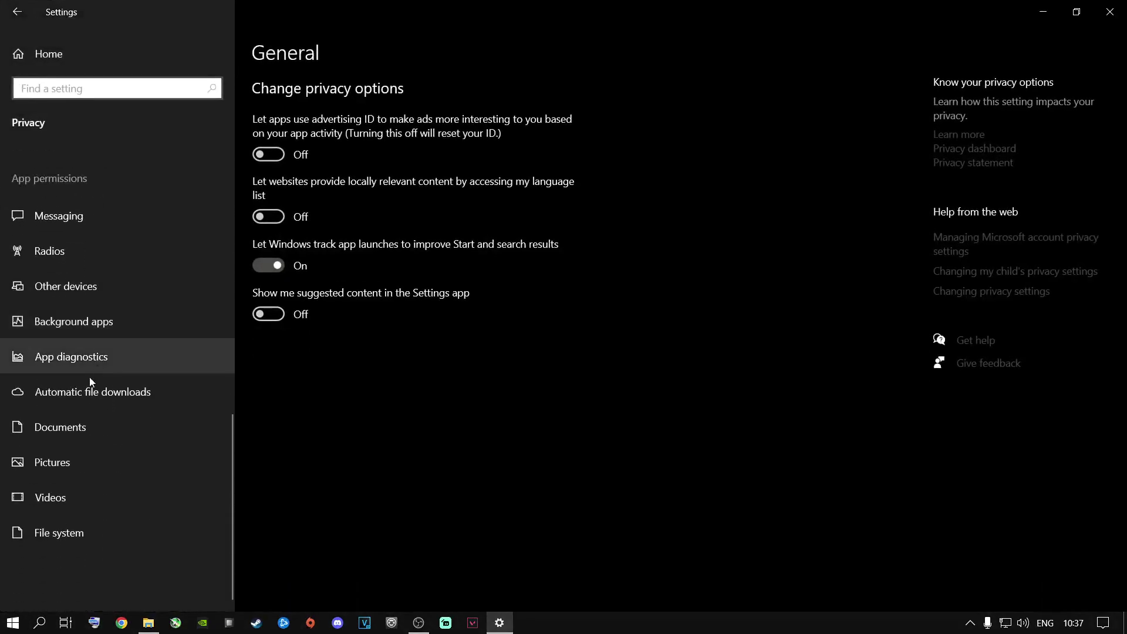
{"action": "left_click", "coordinate": [73, 323]}
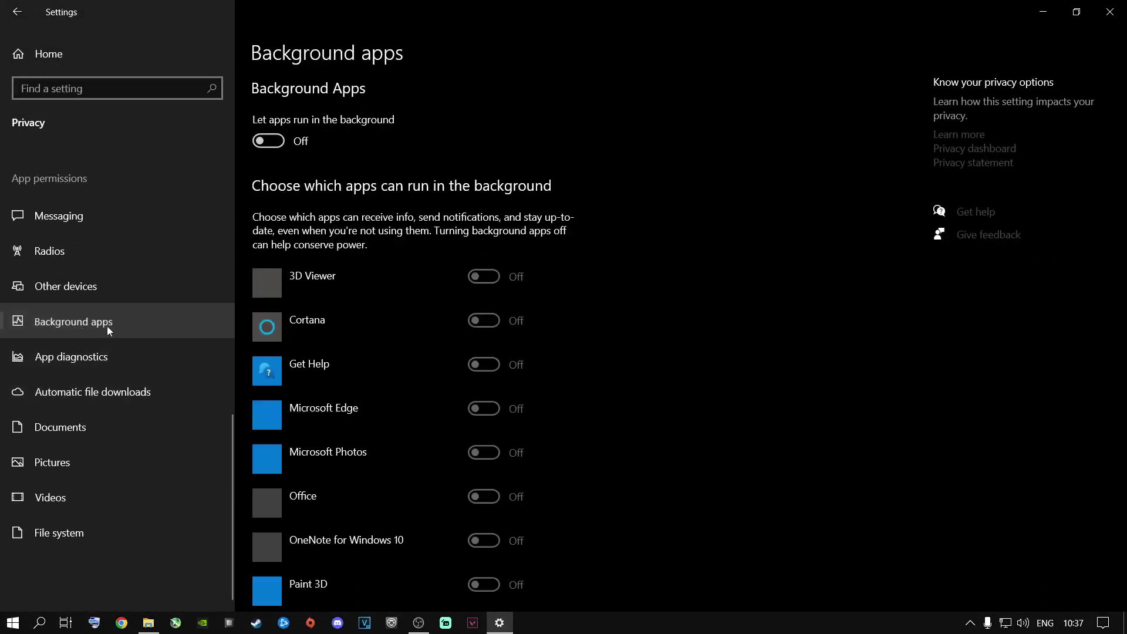
{"action": "left_click", "coordinate": [280, 146]}
{"action": "mouse_move", "coordinate": [1113, 136]}
{"action": "left_mouse_down"}
{"action": "mouse_move", "coordinate": [1106, 376]}
{"action": "mouse_move", "coordinate": [1119, 464]}
{"action": "mouse_move", "coordinate": [1119, 131]}
{"action": "left_mouse_up"}
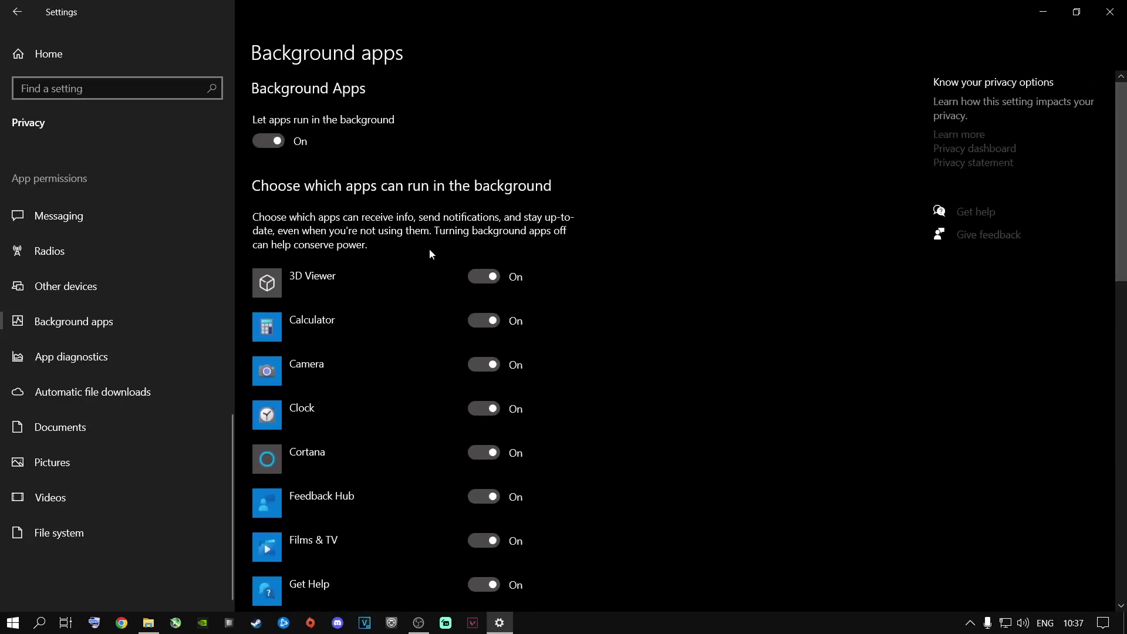
{"action": "left_click", "coordinate": [264, 143]}
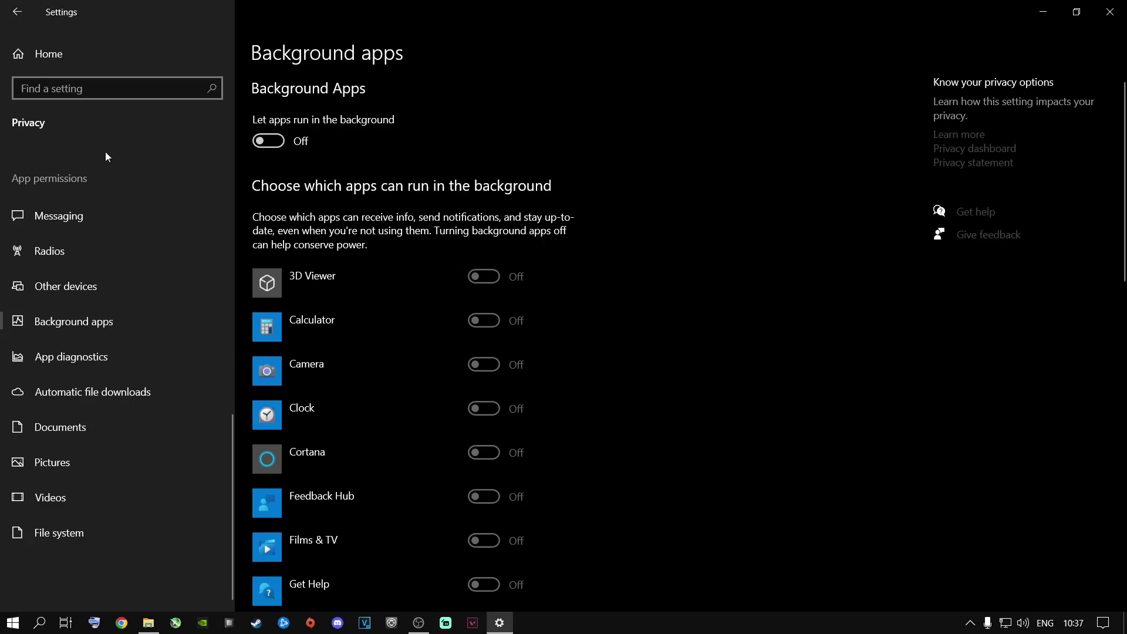
Step: Under Gaming > Game Mode, switch Game Mode on and then back Off
{"action": "left_click", "coordinate": [49, 56]}
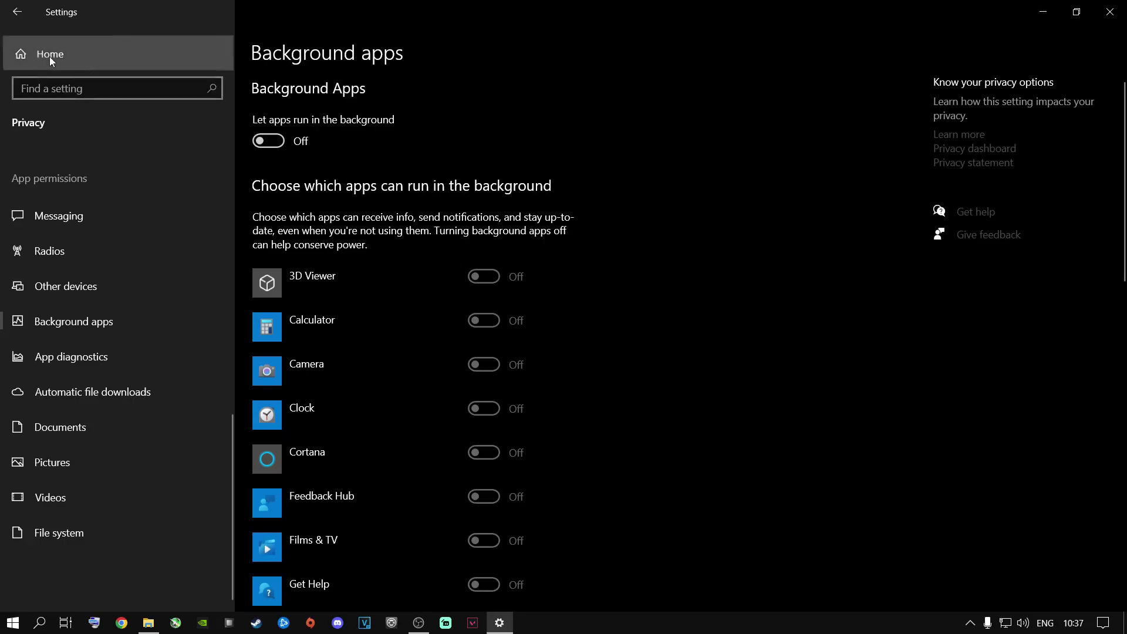
{"action": "left_click", "coordinate": [736, 267]}
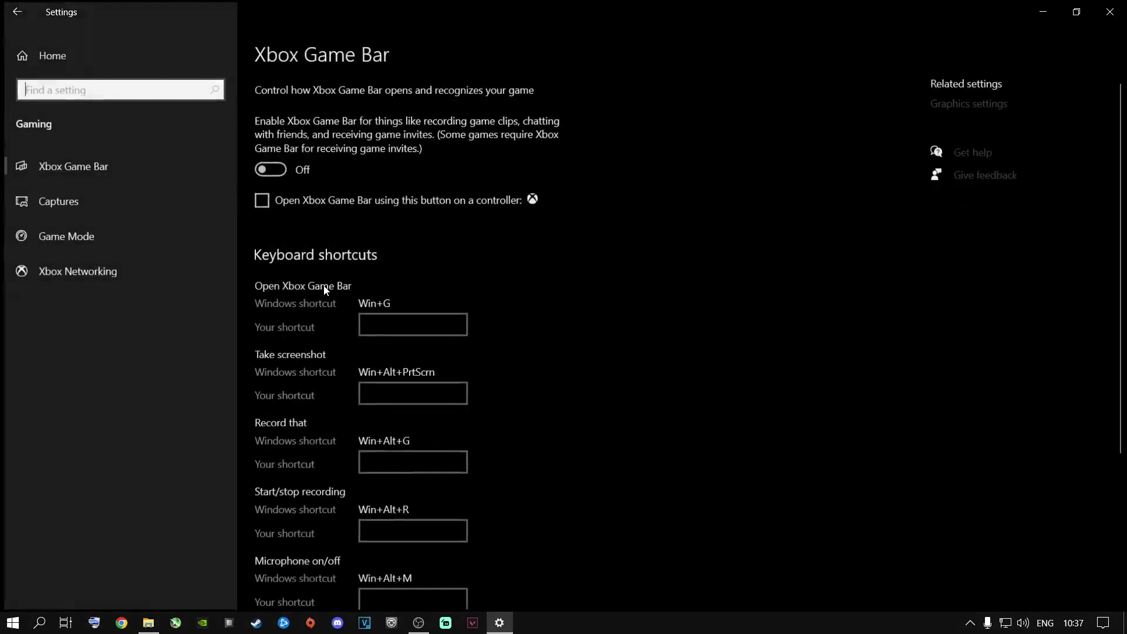
{"action": "left_click", "coordinate": [62, 235]}
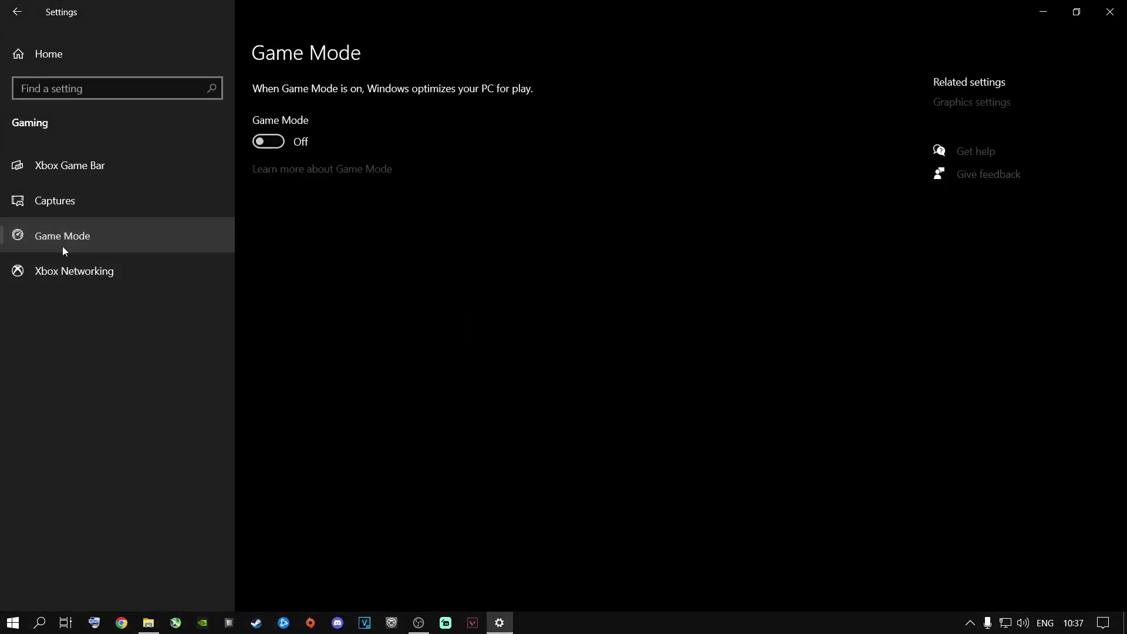
{"action": "left_click", "coordinate": [274, 150]}
{"action": "left_click", "coordinate": [273, 144]}
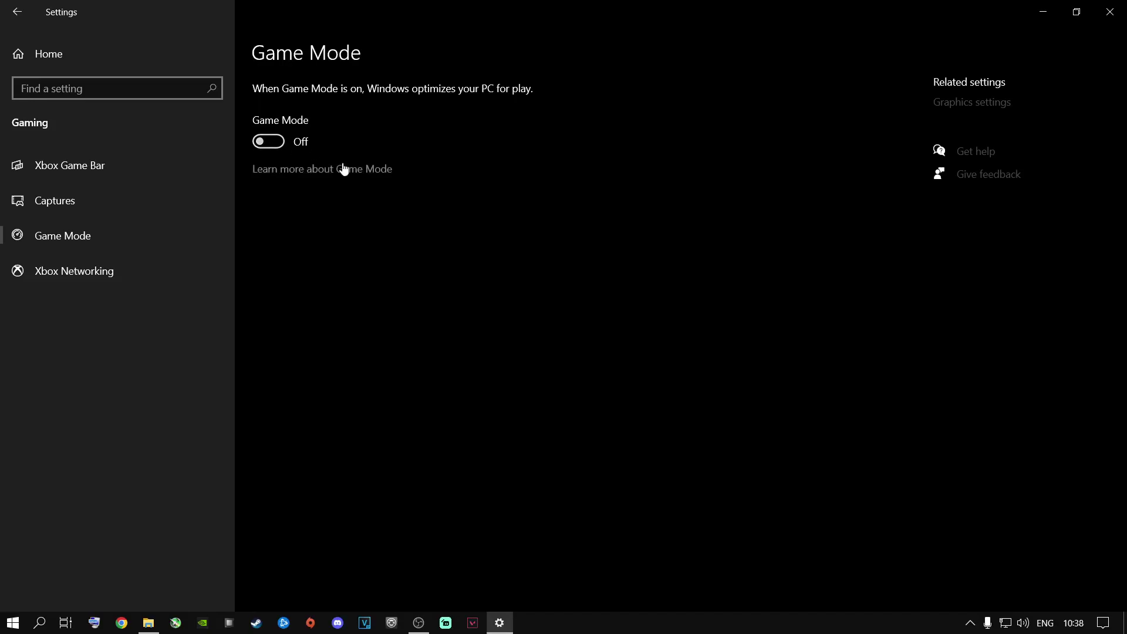
Step: Open Graphics settings and remove the existing ModernWarfare.exe entry from the preference list
{"action": "left_click", "coordinate": [965, 106]}
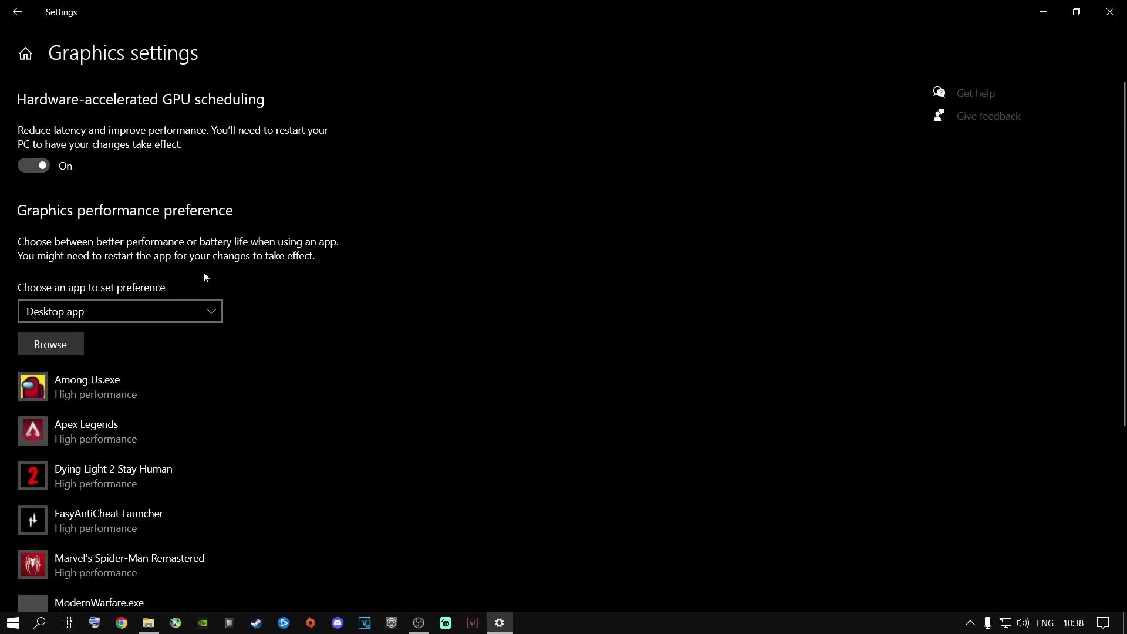
{"action": "scroll", "coordinate": [203, 272], "scroll_direction": "down", "scroll_amount": 3}
{"action": "left_click", "coordinate": [96, 443]}
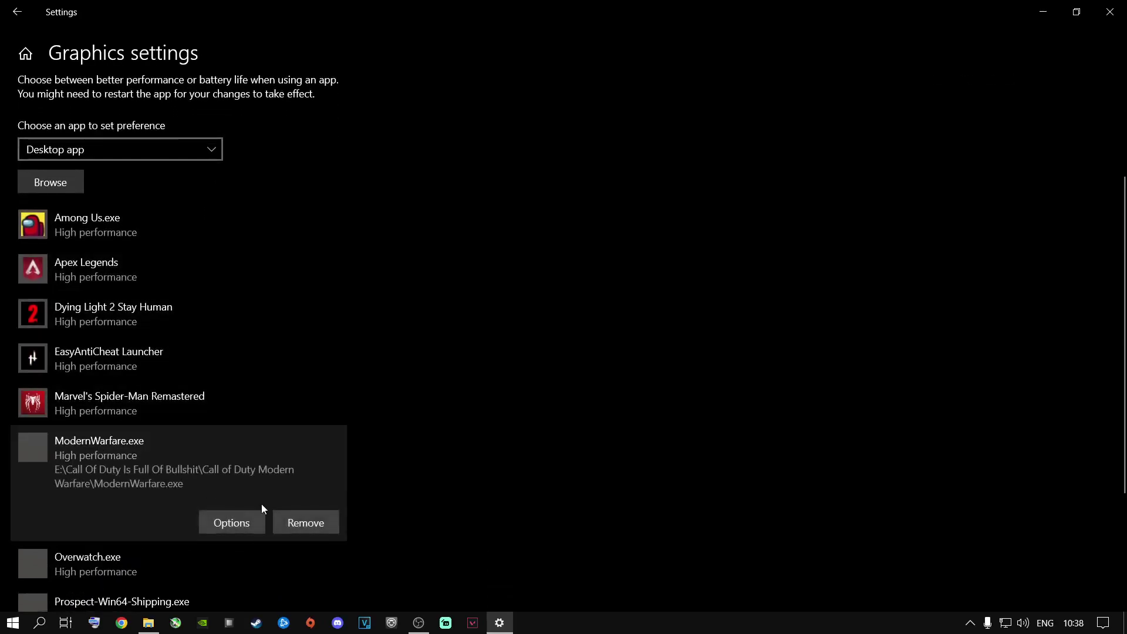
{"action": "left_click", "coordinate": [316, 526]}
{"action": "scroll", "coordinate": [118, 339], "scroll_direction": "up", "scroll_amount": 3}
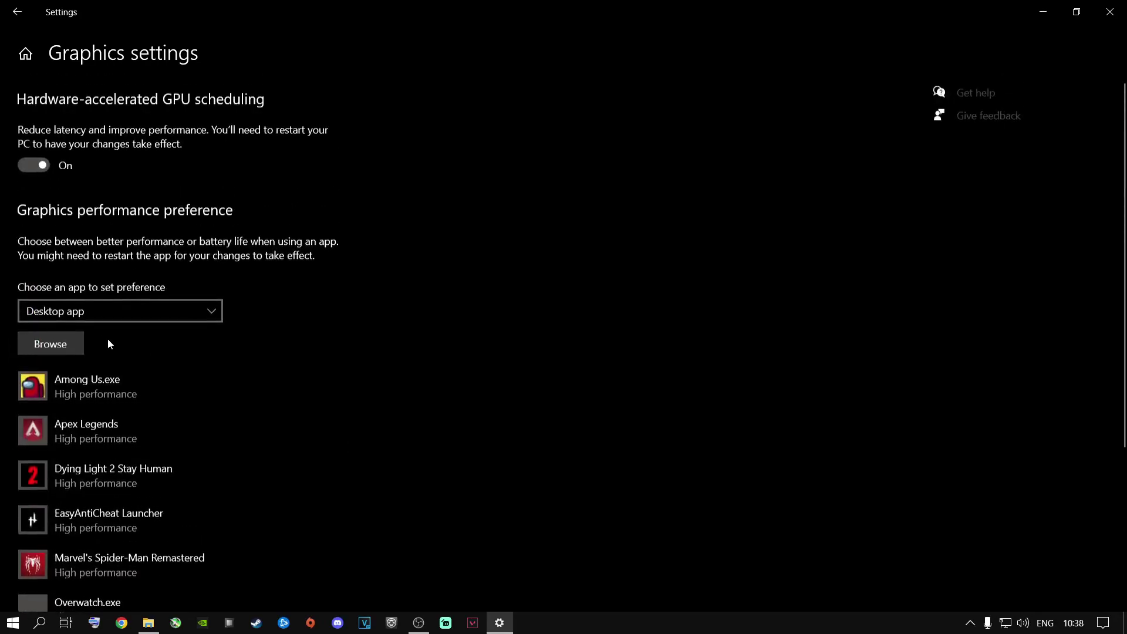
Step: Add ModernWarfare.exe from E:\Call of Duty\Call of Duty Modern Warfare as a desktop app
{"action": "left_click", "coordinate": [52, 350]}
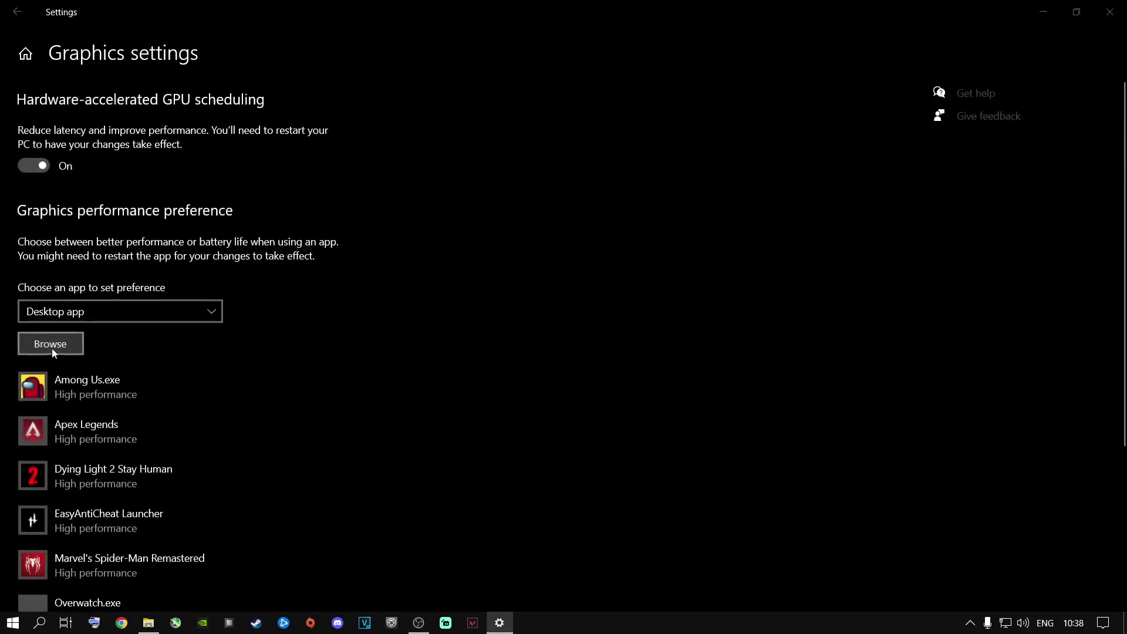
{"action": "left_click", "coordinate": [59, 259]}
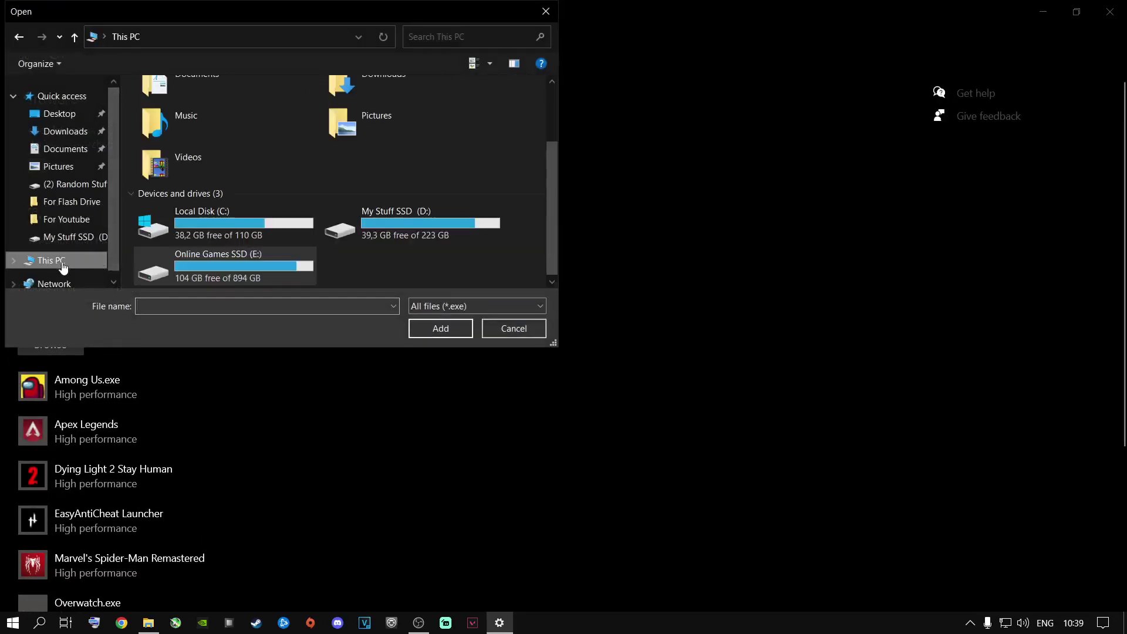
{"action": "double_click", "coordinate": [237, 259]}
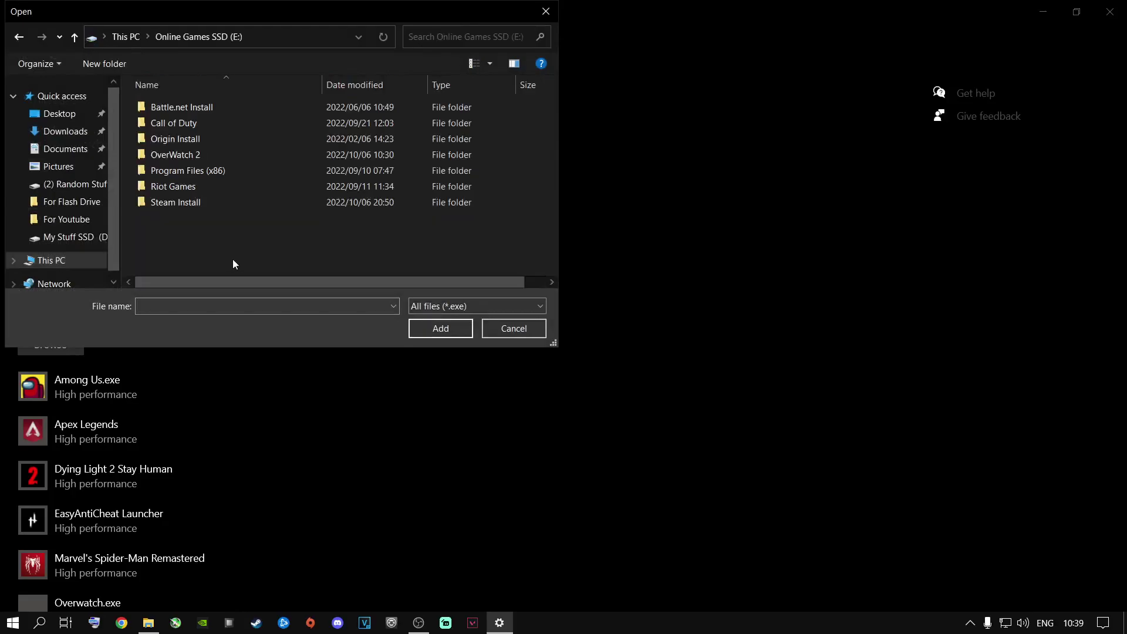
{"action": "double_click", "coordinate": [178, 125]}
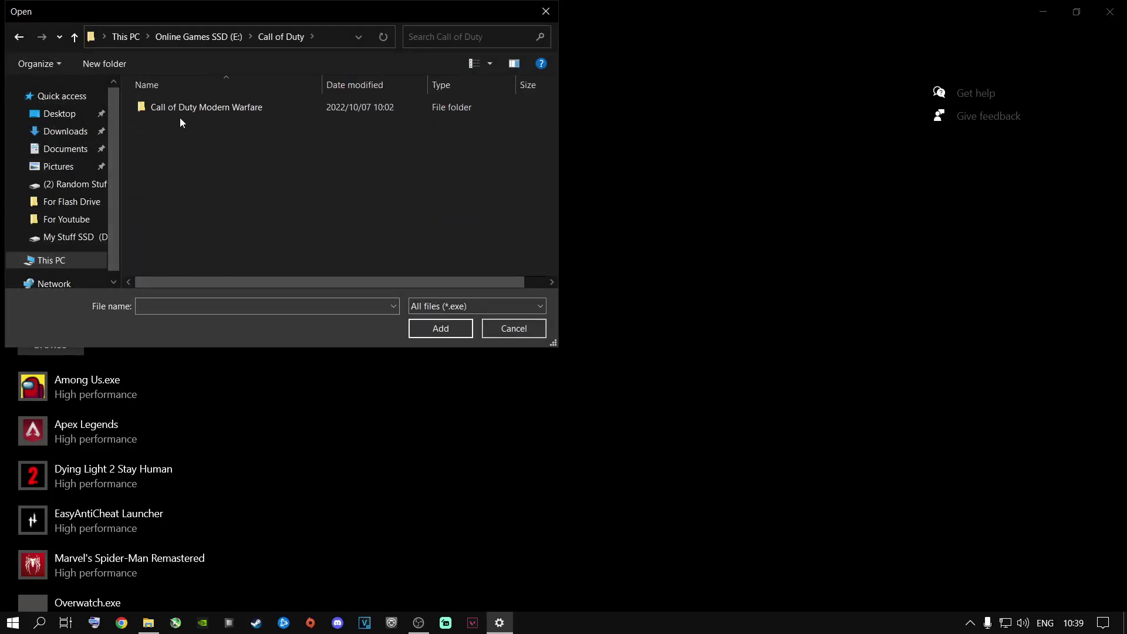
{"action": "double_click", "coordinate": [181, 106]}
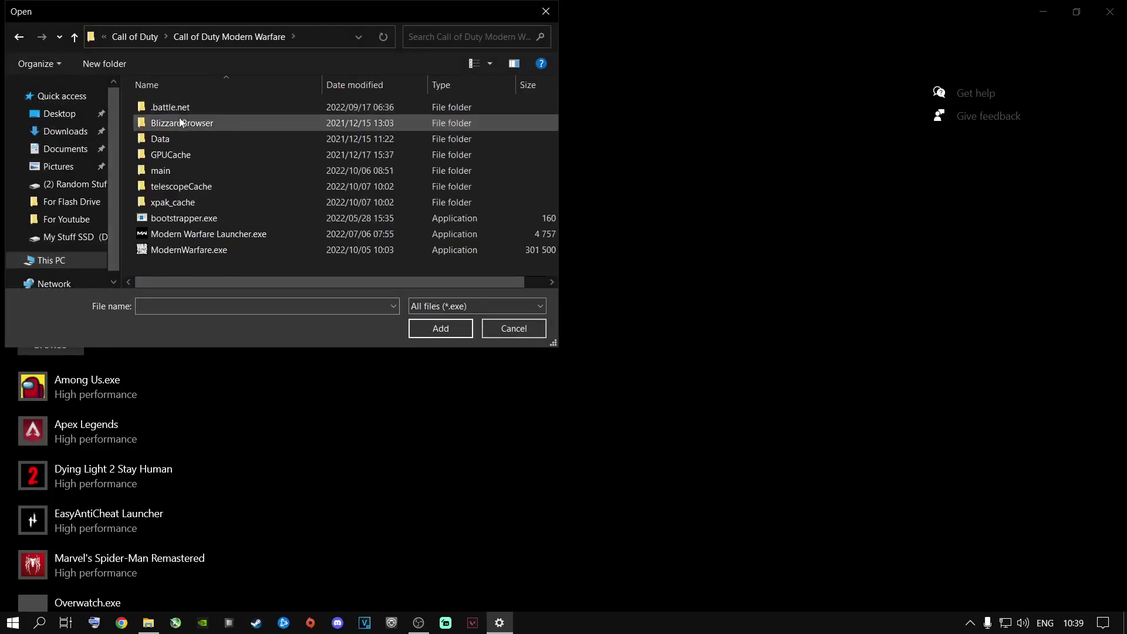
{"action": "left_click", "coordinate": [203, 251]}
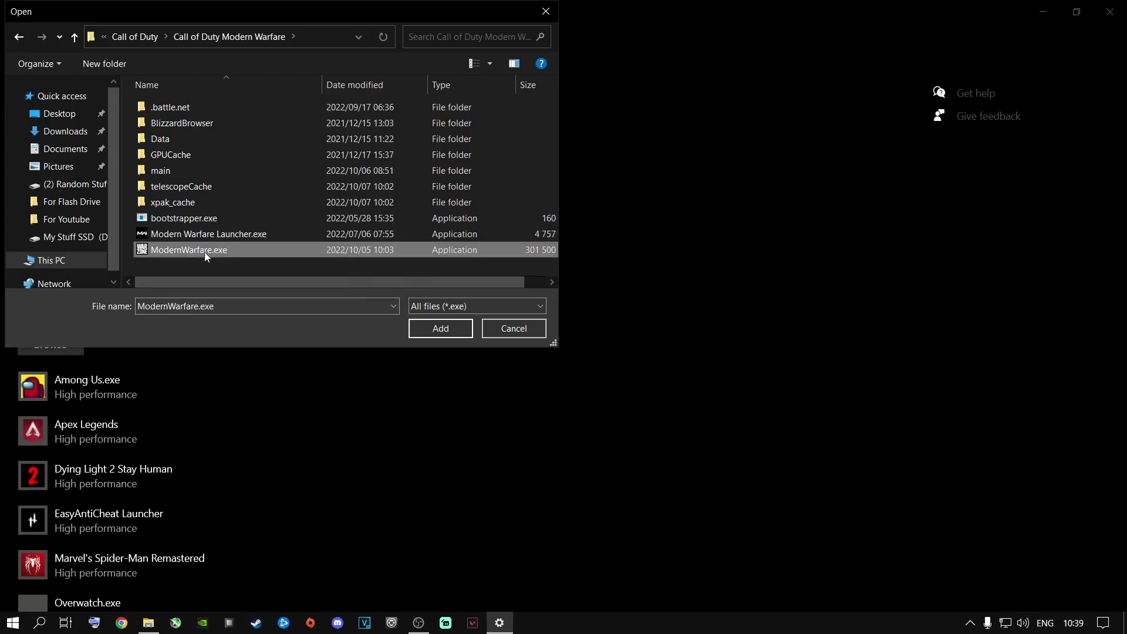
{"action": "left_click", "coordinate": [420, 327]}
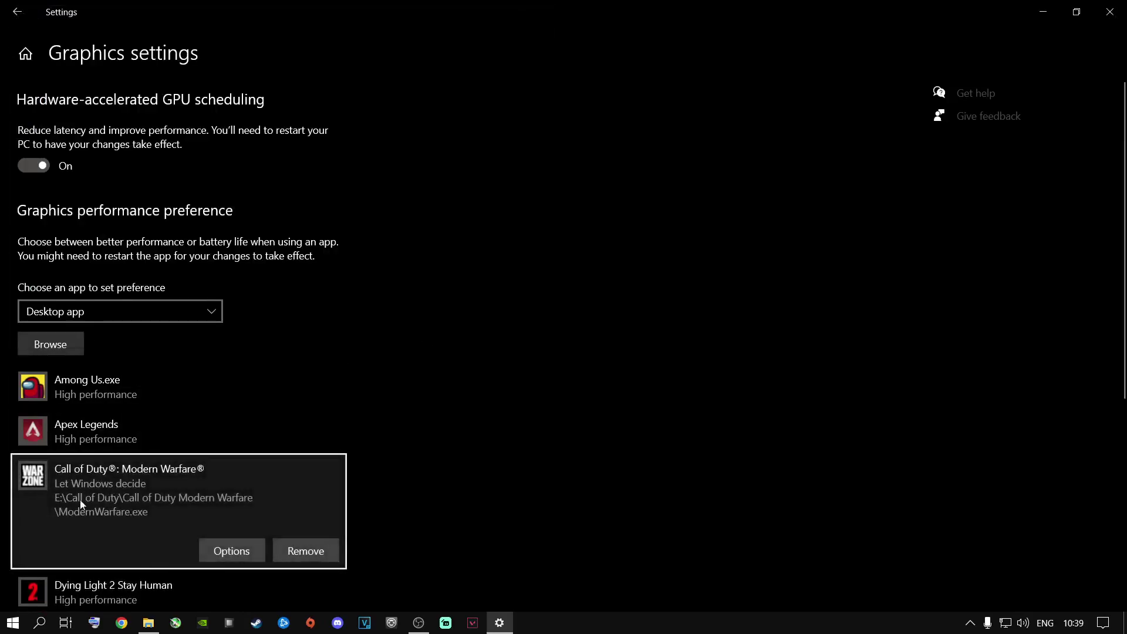
Step: Set the Call of Duty graphics preference to High performance and save it
{"action": "left_click", "coordinate": [236, 552]}
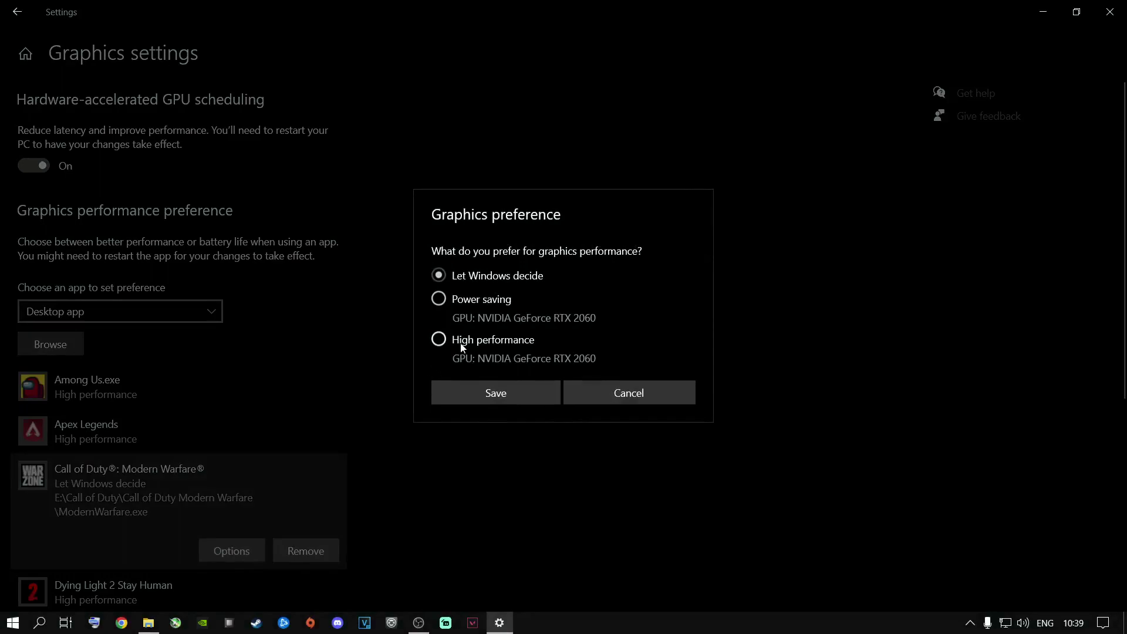
{"action": "left_click", "coordinate": [440, 341]}
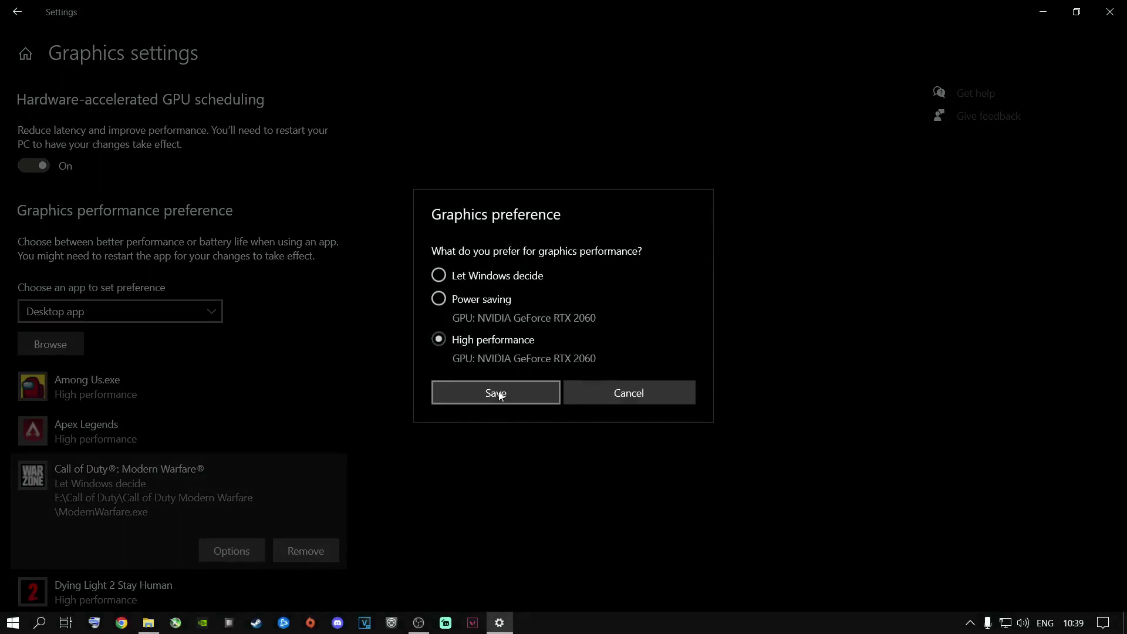
{"action": "left_click", "coordinate": [497, 393]}
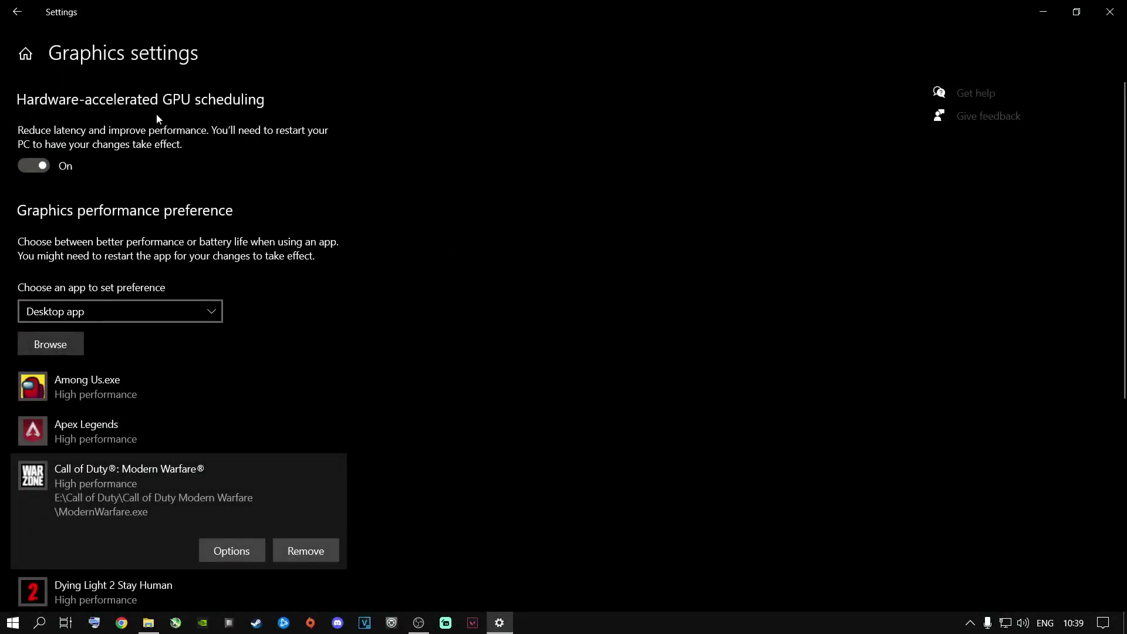
Step: In Personalization > Colors, keep Windows in Dark mode and look over the accent colour options
{"action": "left_click", "coordinate": [17, 12]}
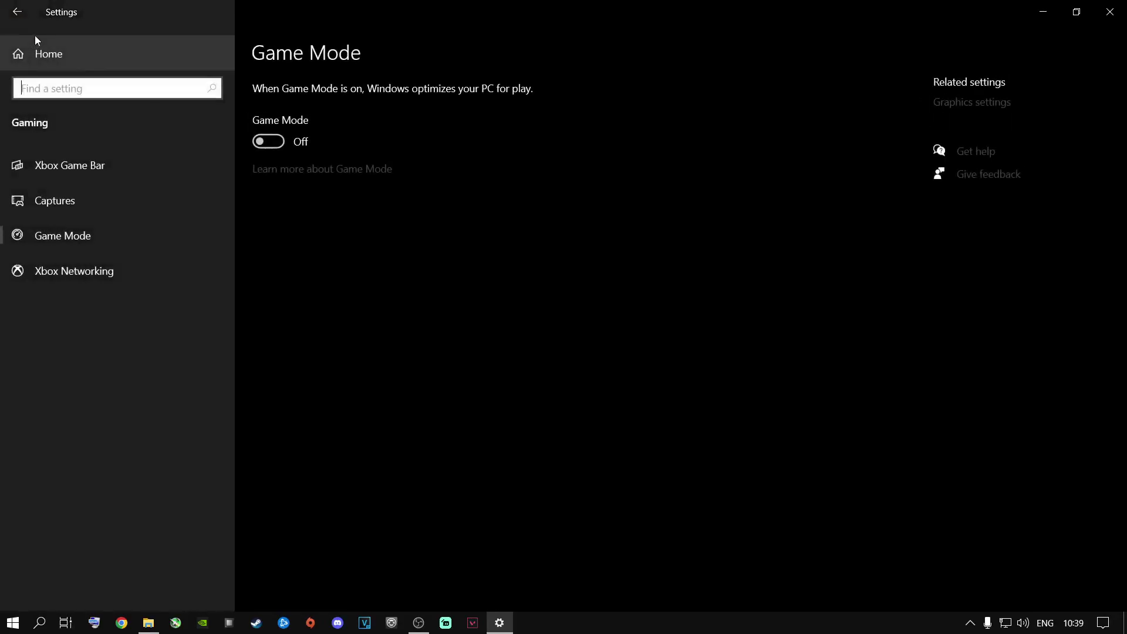
{"action": "left_click", "coordinate": [36, 53]}
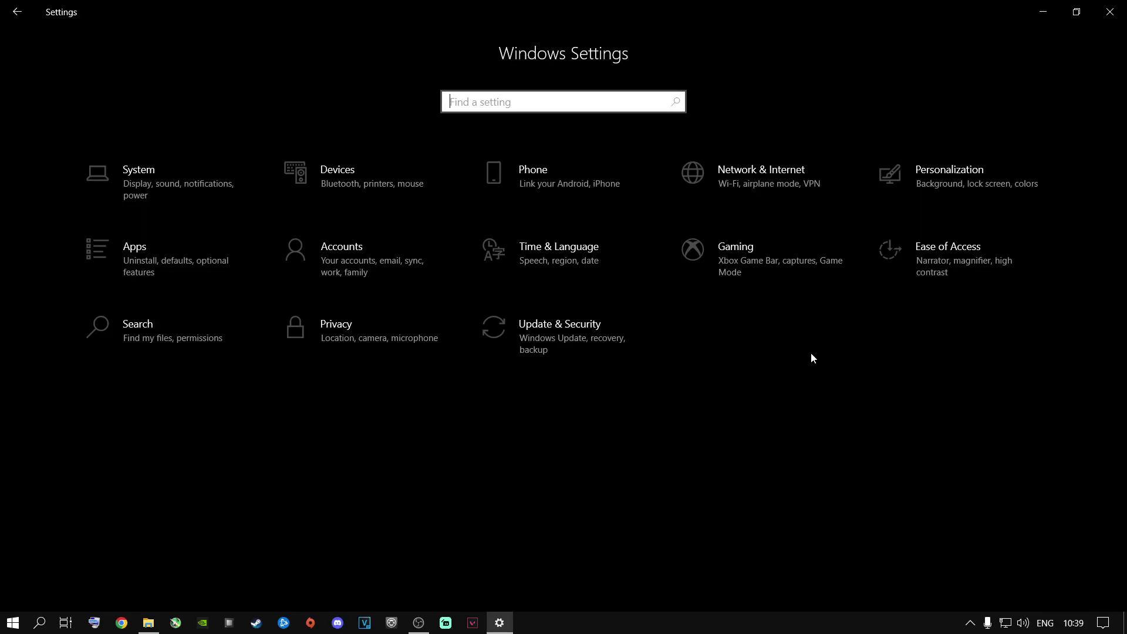
{"action": "left_click", "coordinate": [917, 188]}
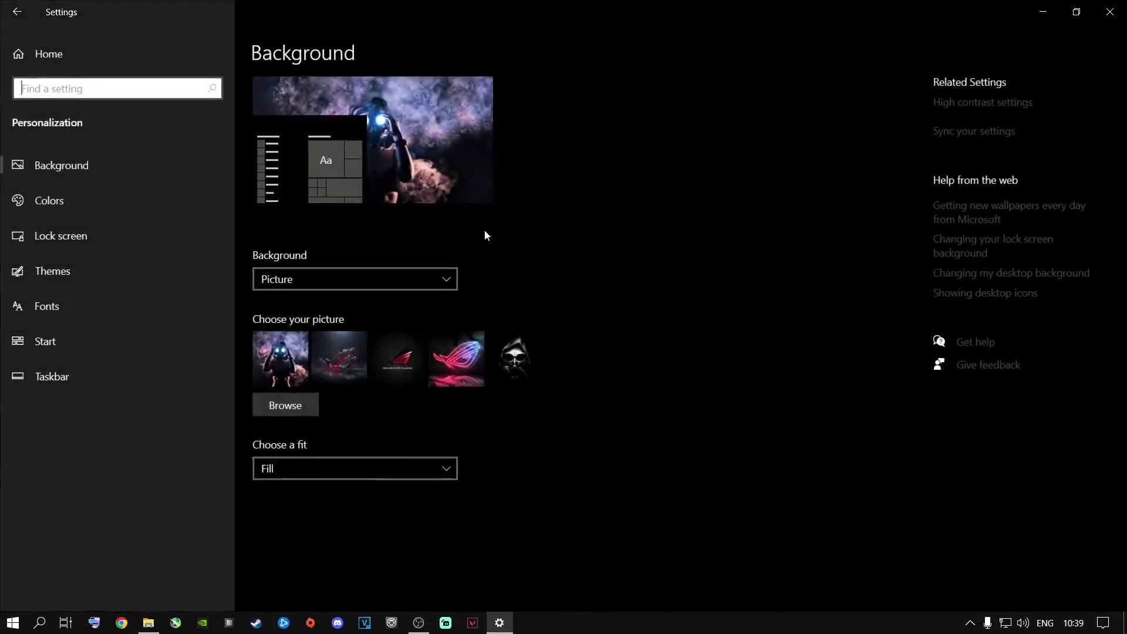
{"action": "left_click", "coordinate": [80, 203]}
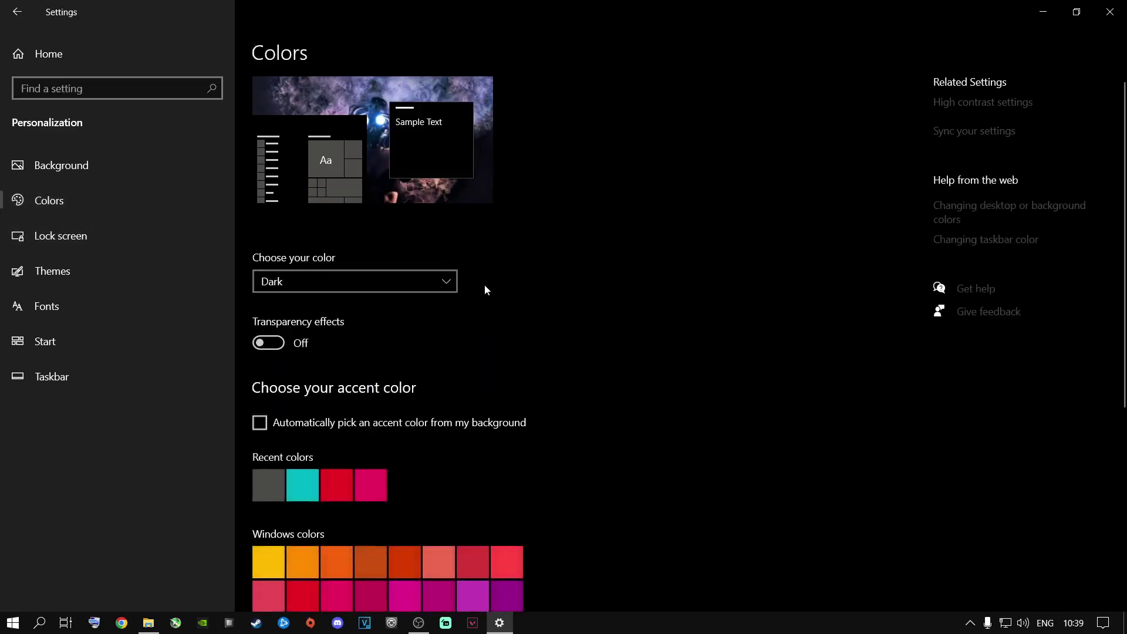
{"action": "left_click", "coordinate": [381, 286]}
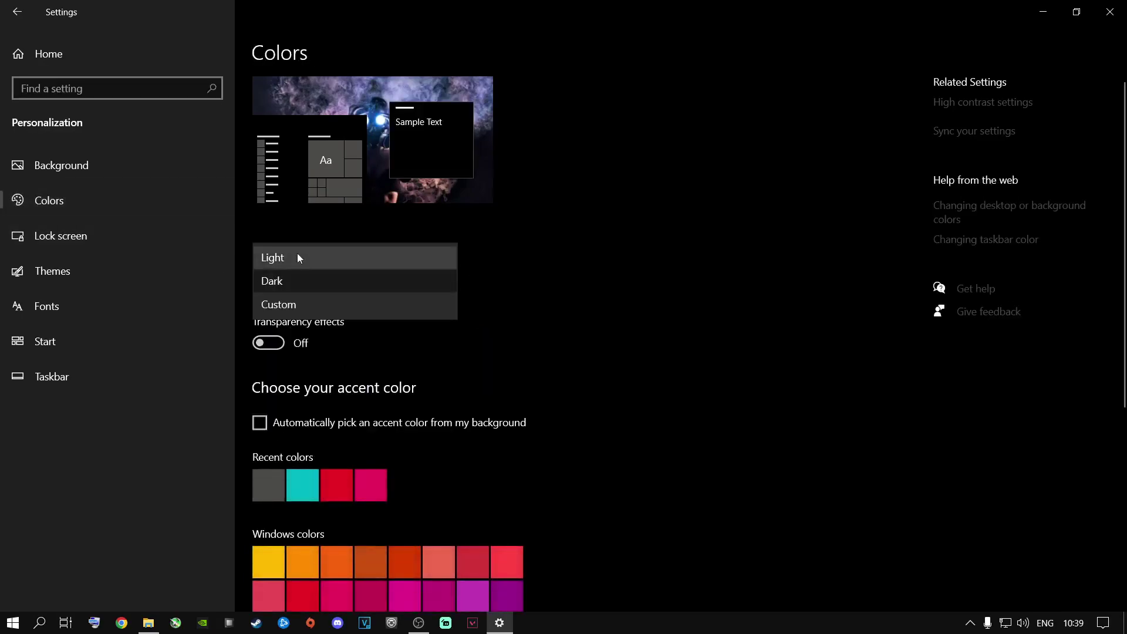
{"action": "left_click", "coordinate": [283, 281]}
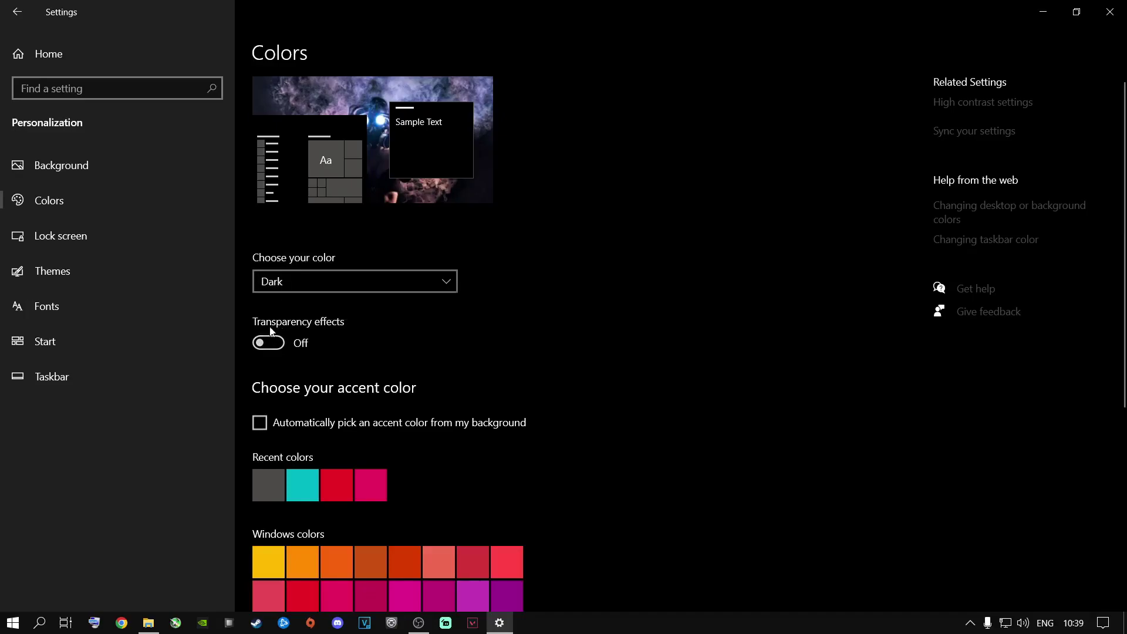
{"action": "scroll", "coordinate": [378, 421], "scroll_direction": "down", "scroll_amount": 4}
{"action": "scroll", "coordinate": [378, 421], "scroll_direction": "down", "scroll_amount": 1}
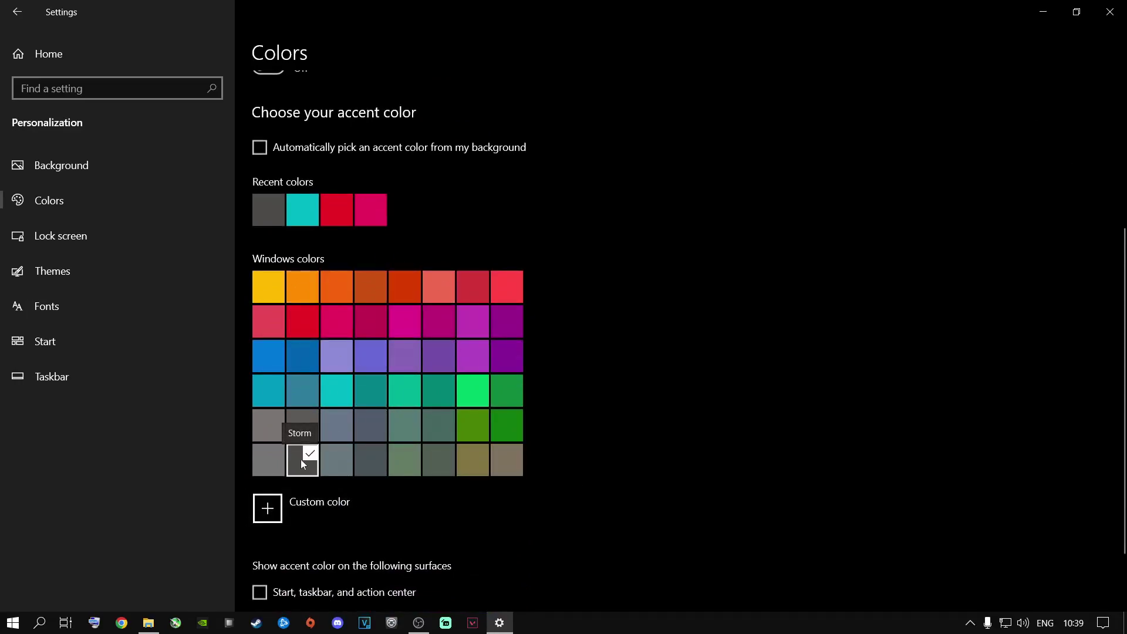
{"action": "scroll", "coordinate": [634, 379], "scroll_direction": "up", "scroll_amount": 5}
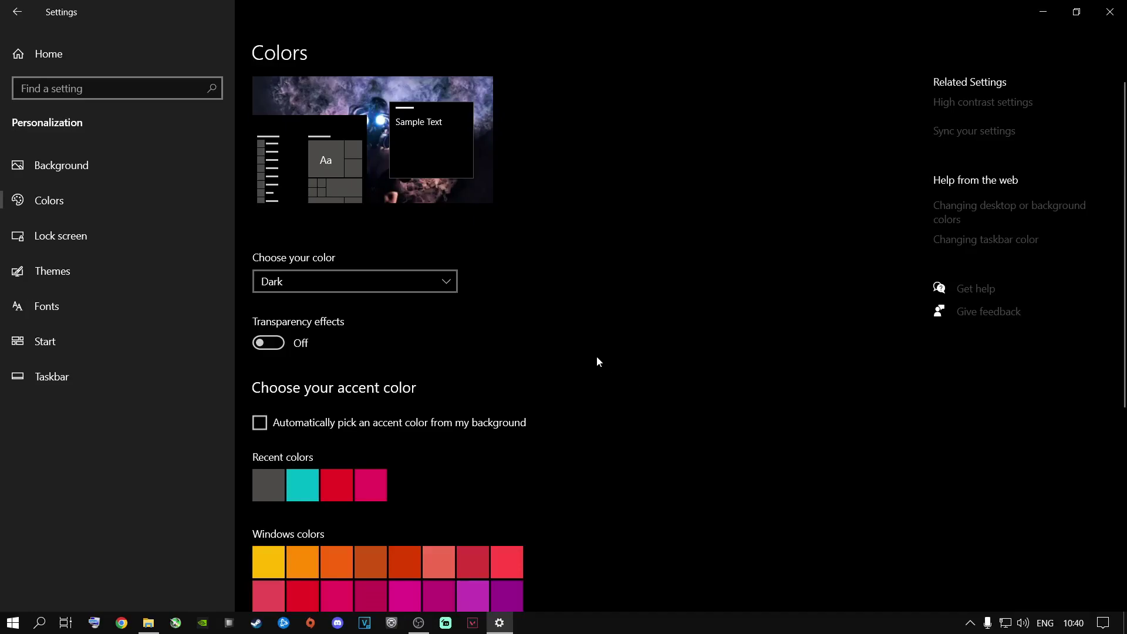
Step: Close Settings and open Device Manager by searching 'device Manager'
{"action": "left_click", "coordinate": [79, 58]}
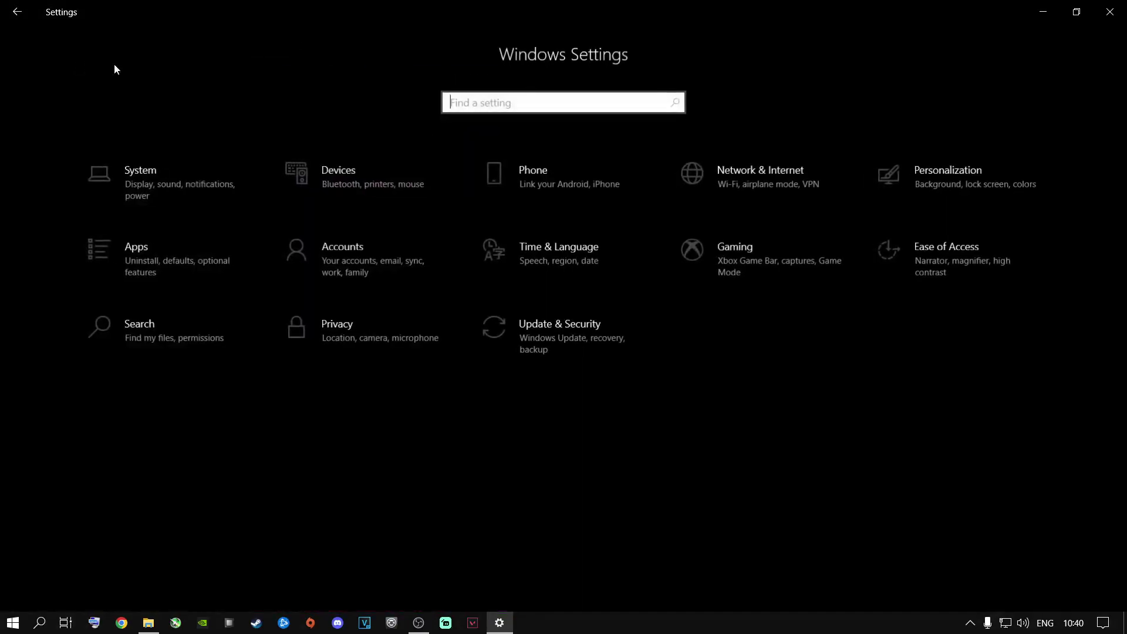
{"action": "left_click", "coordinate": [1110, 12]}
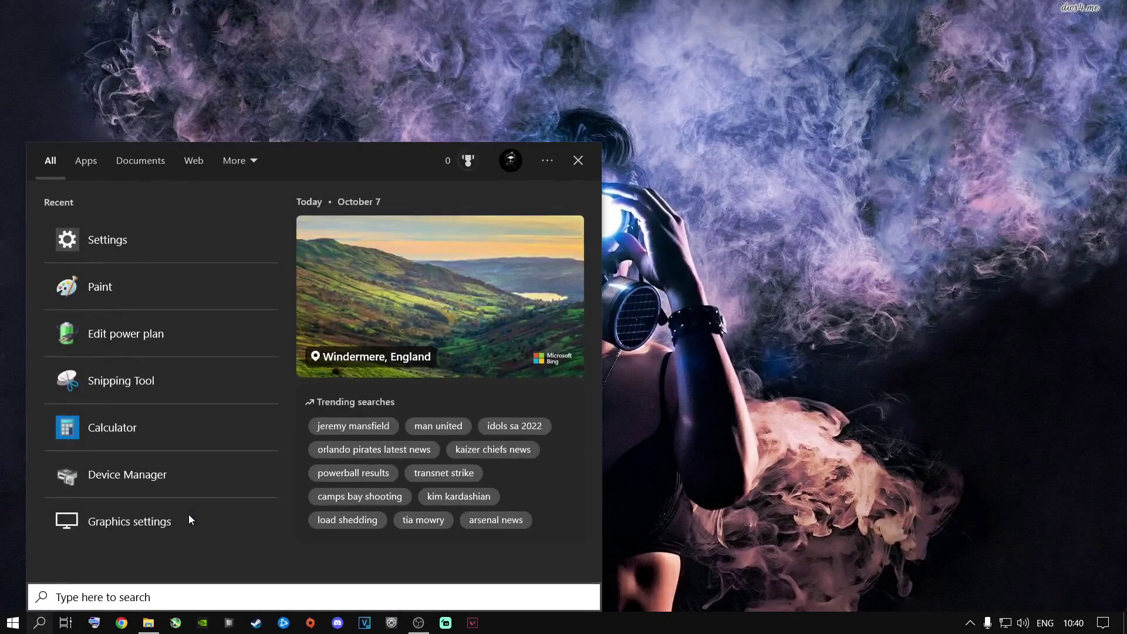
{"action": "type", "text": "device Manager"}
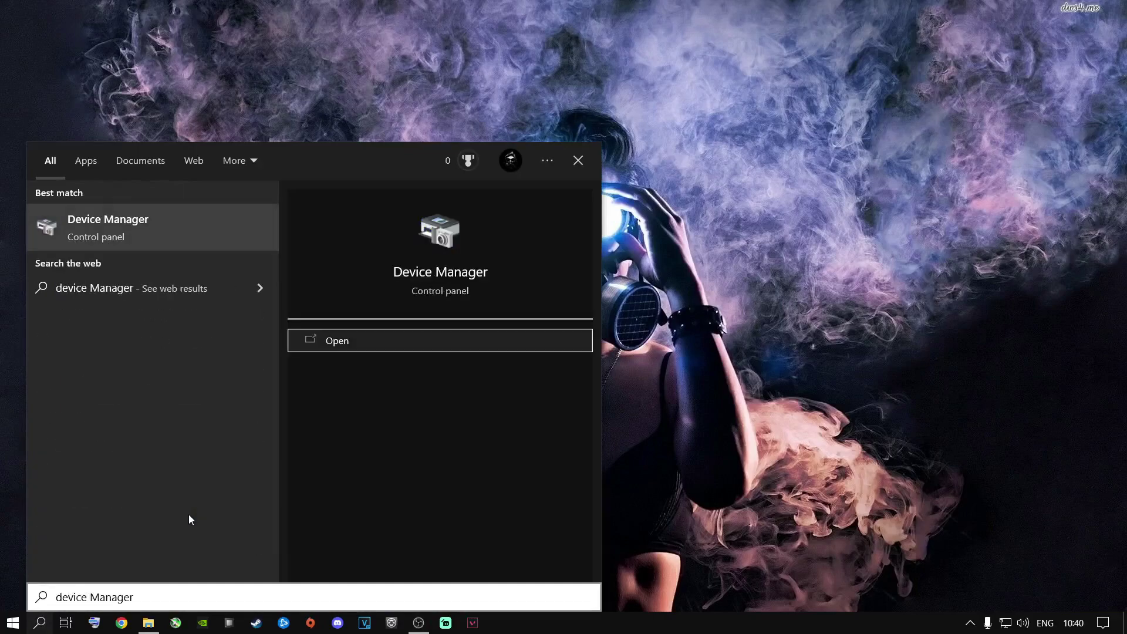
{"action": "left_click", "coordinate": [122, 228]}
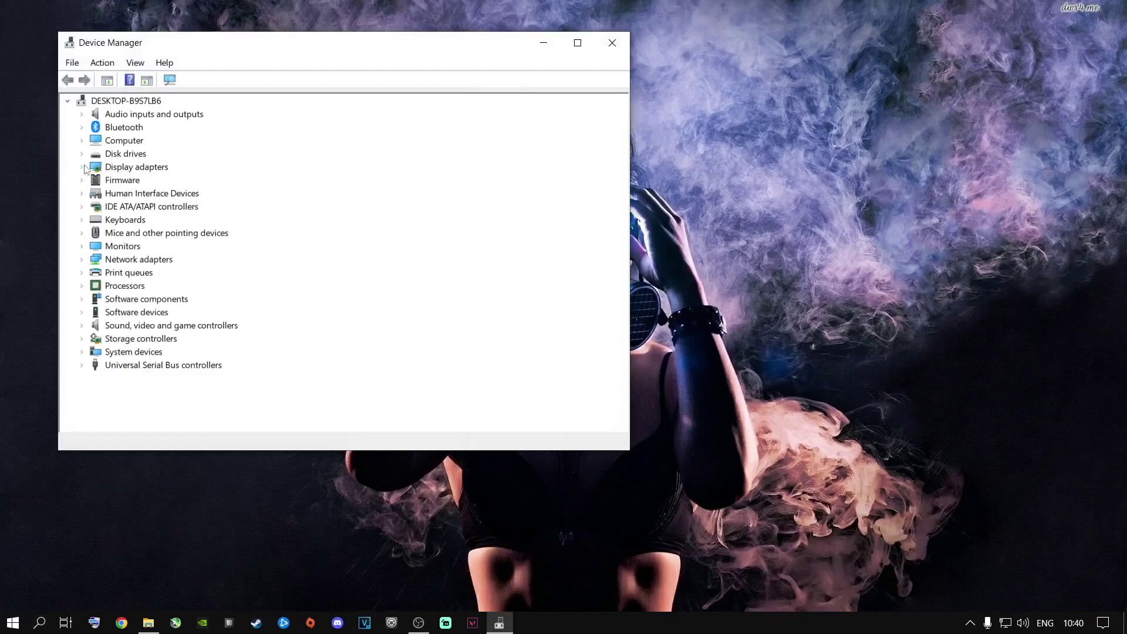
Step: Auto-search drivers for the NVIDIA GeForce RTX 2060, confirming the best is installed, then scan for hardware changes
{"action": "left_click", "coordinate": [83, 167]}
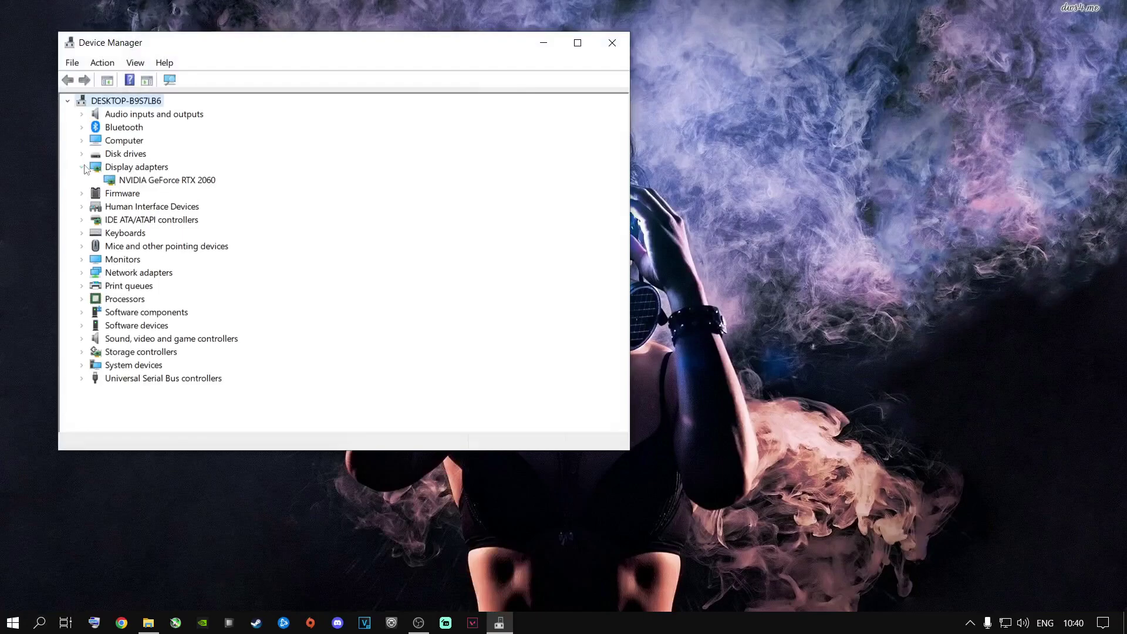
{"action": "left_click", "coordinate": [177, 183]}
{"action": "right_click", "coordinate": [171, 183]}
{"action": "left_click", "coordinate": [221, 191]}
{"action": "left_click", "coordinate": [252, 220]}
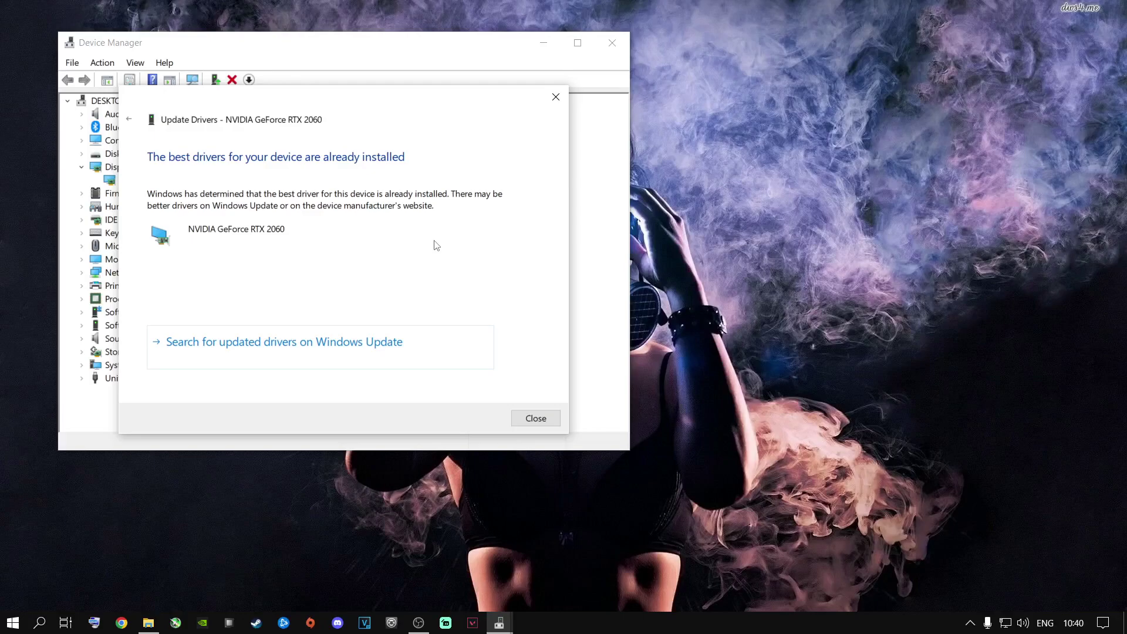
{"action": "left_click", "coordinate": [536, 419]}
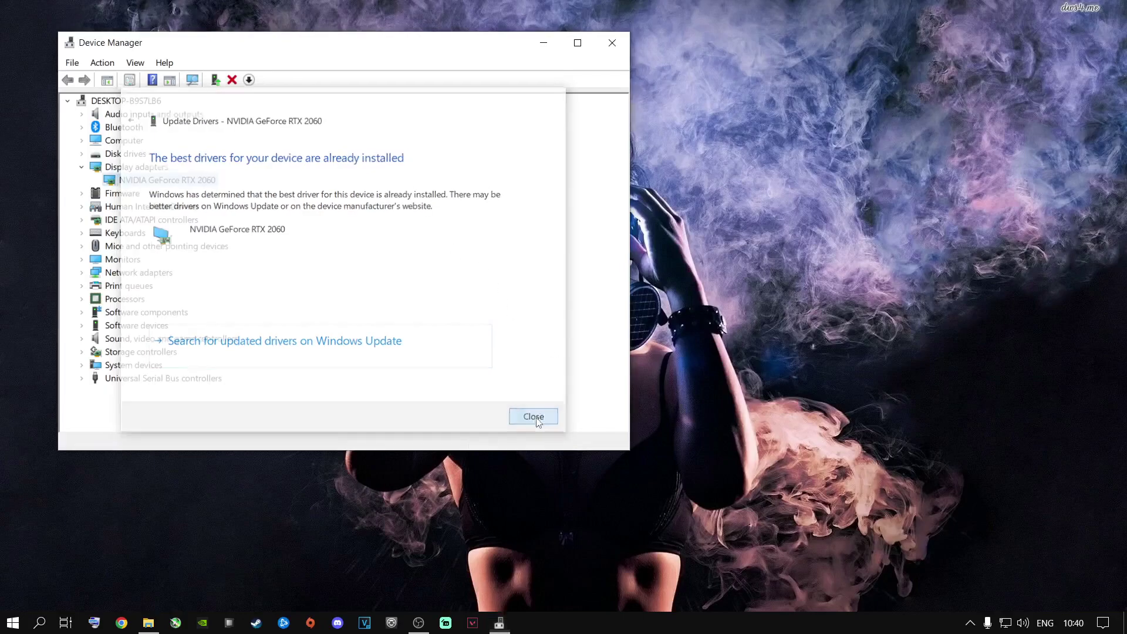
{"action": "right_click", "coordinate": [114, 102]}
{"action": "left_click", "coordinate": [168, 111]}
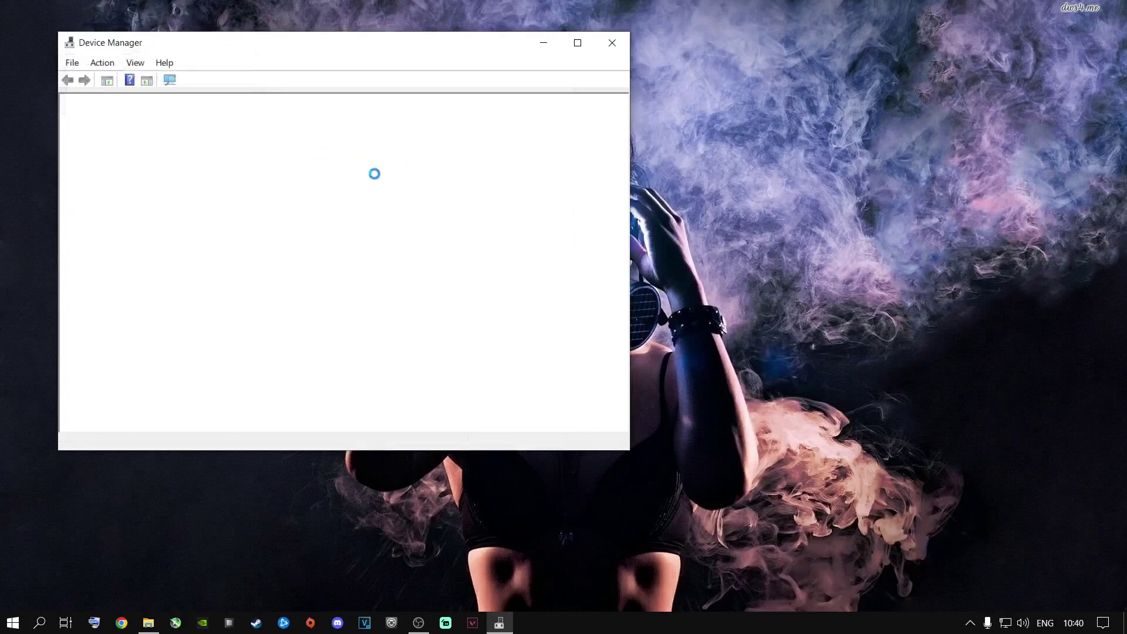